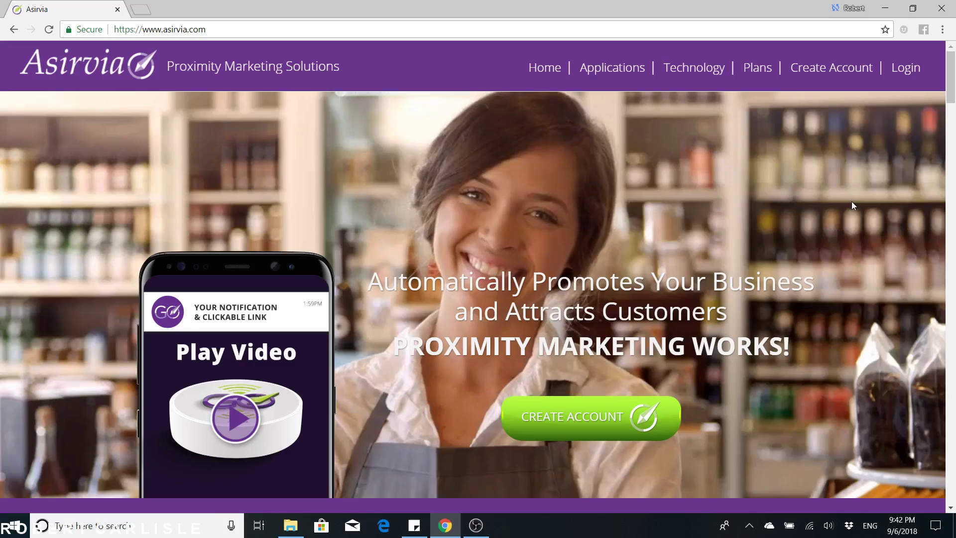
scroll(849, 200, down, 3)
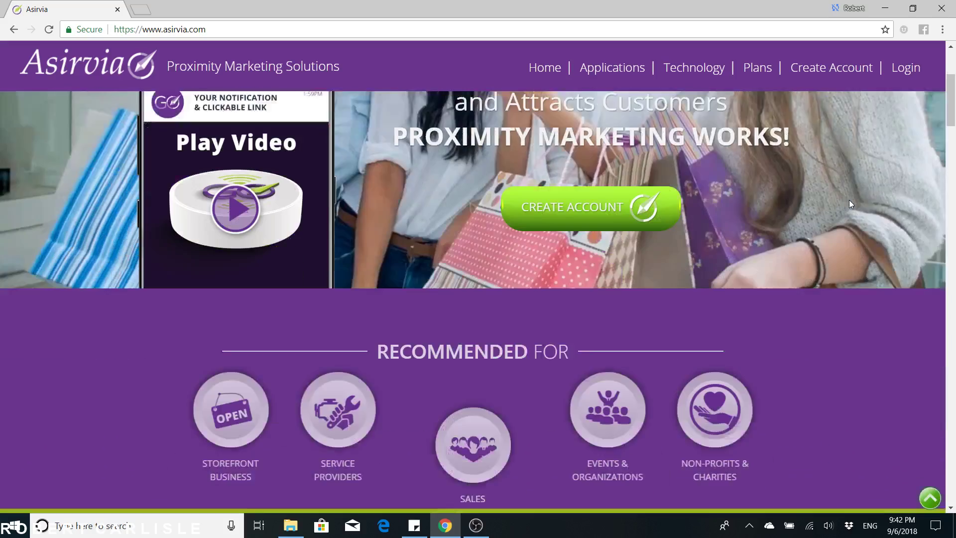
scroll(850, 199, up, 2)
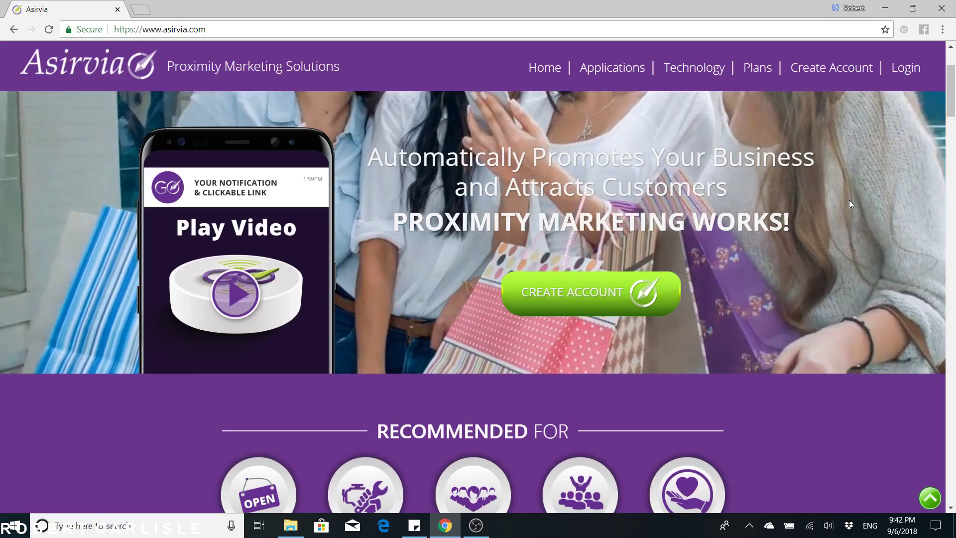
scroll(850, 199, down, 1)
scroll(849, 198, down, 1)
scroll(850, 197, down, 2)
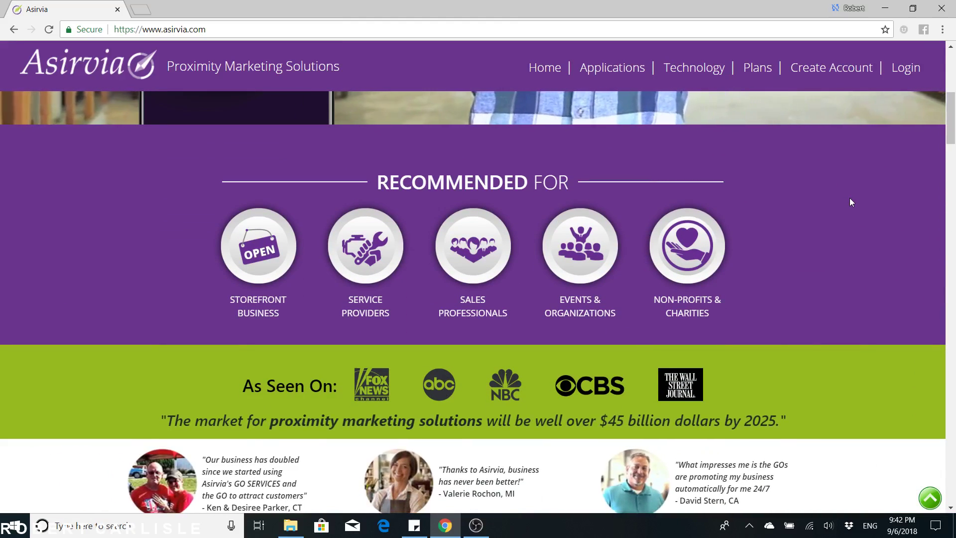
scroll(848, 198, down, 1)
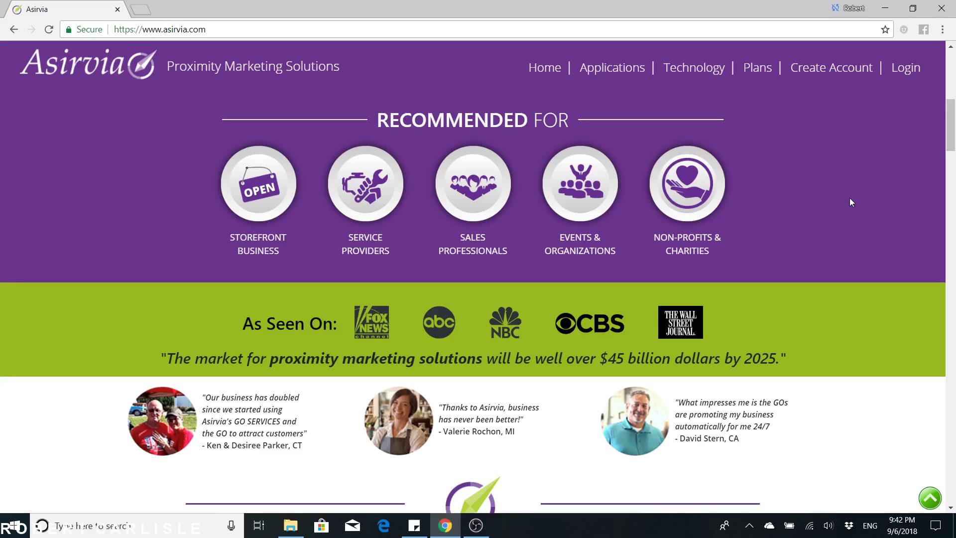
scroll(850, 201, down, 2)
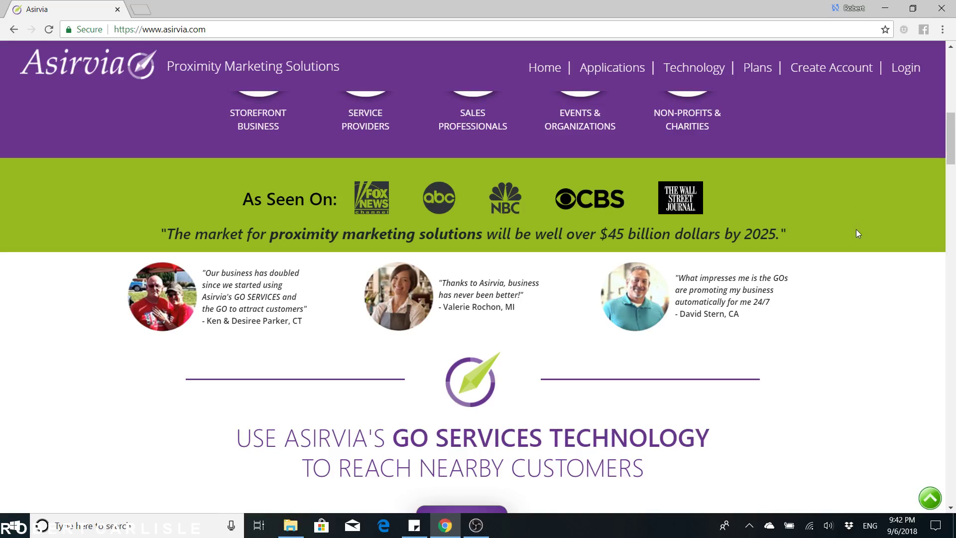
scroll(856, 231, down, 3)
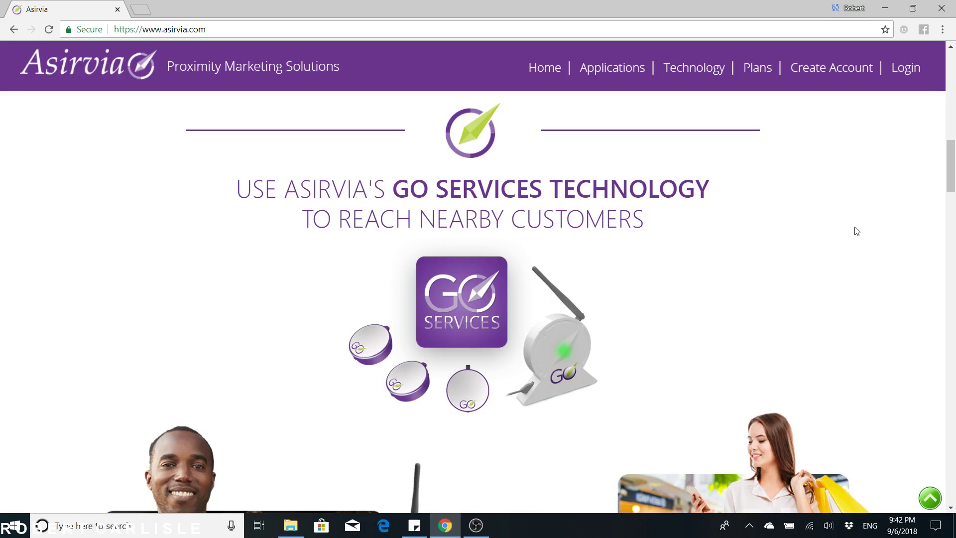
scroll(856, 232, down, 2)
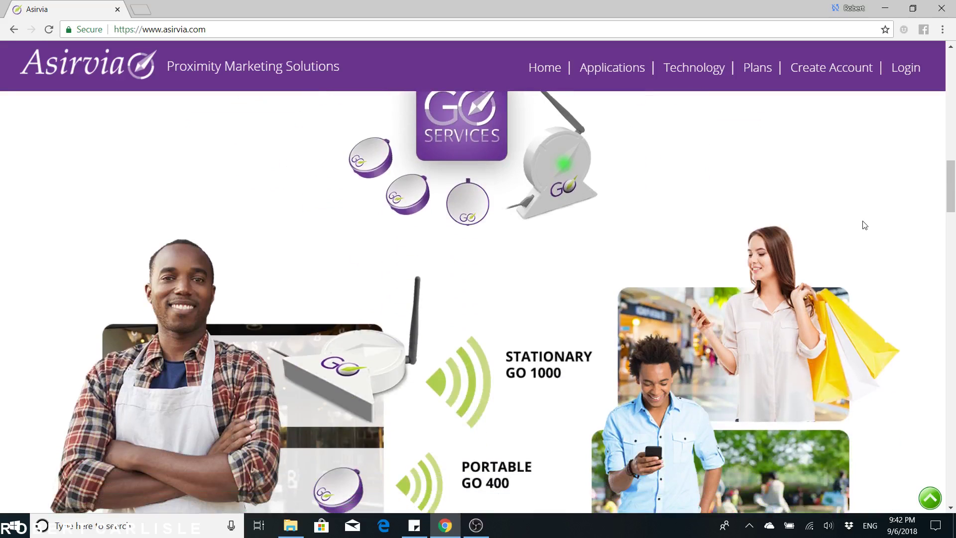
scroll(865, 224, down, 1)
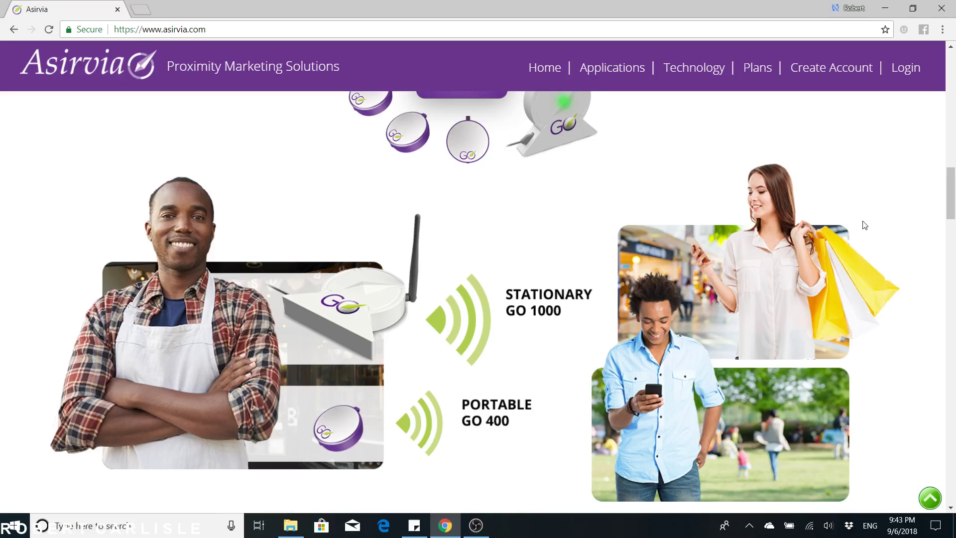
scroll(866, 226, down, 2)
scroll(869, 226, down, 2)
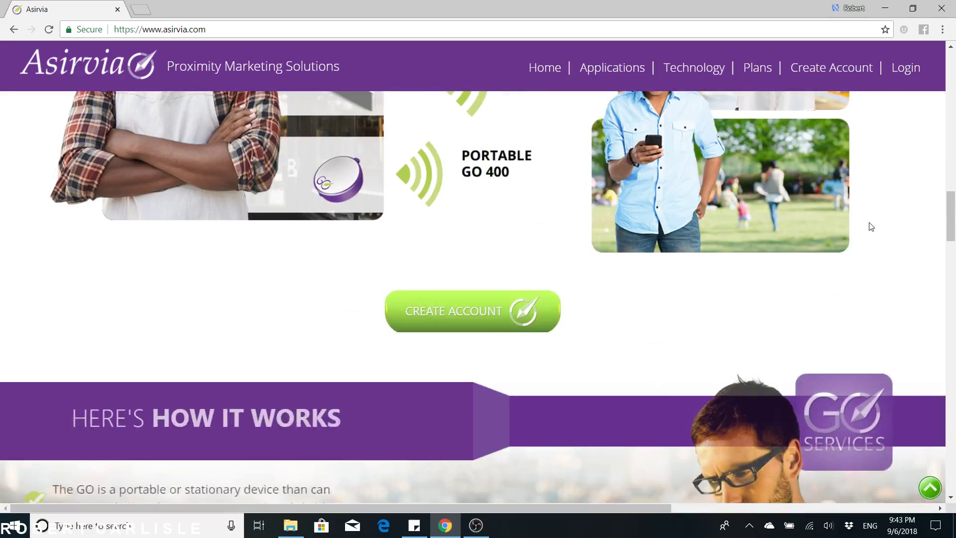
scroll(870, 227, down, 1)
scroll(870, 226, down, 1)
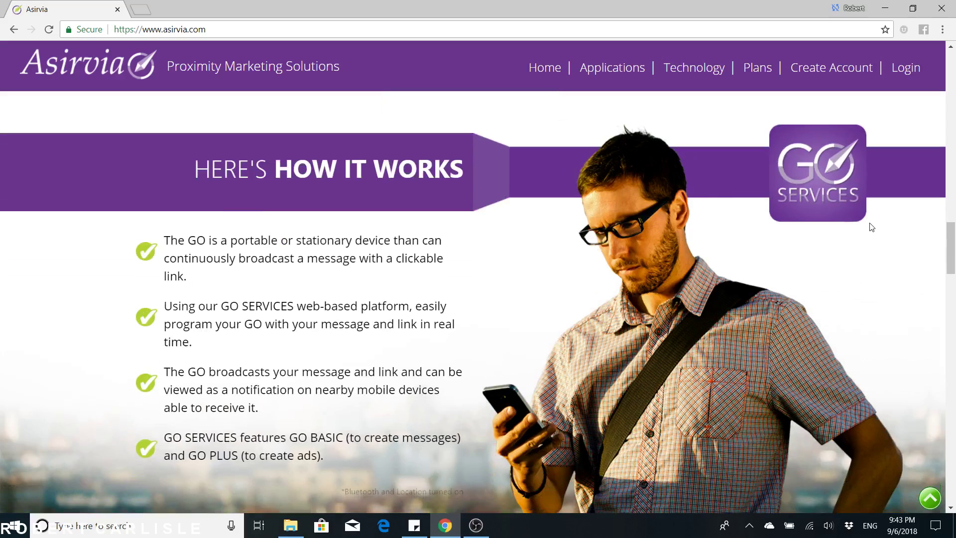
scroll(870, 226, down, 1)
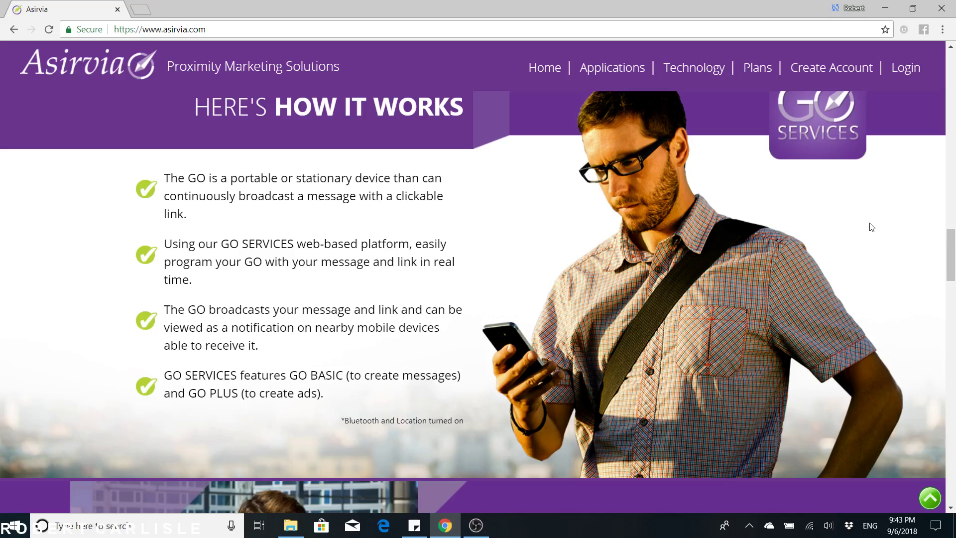
scroll(882, 201, down, 3)
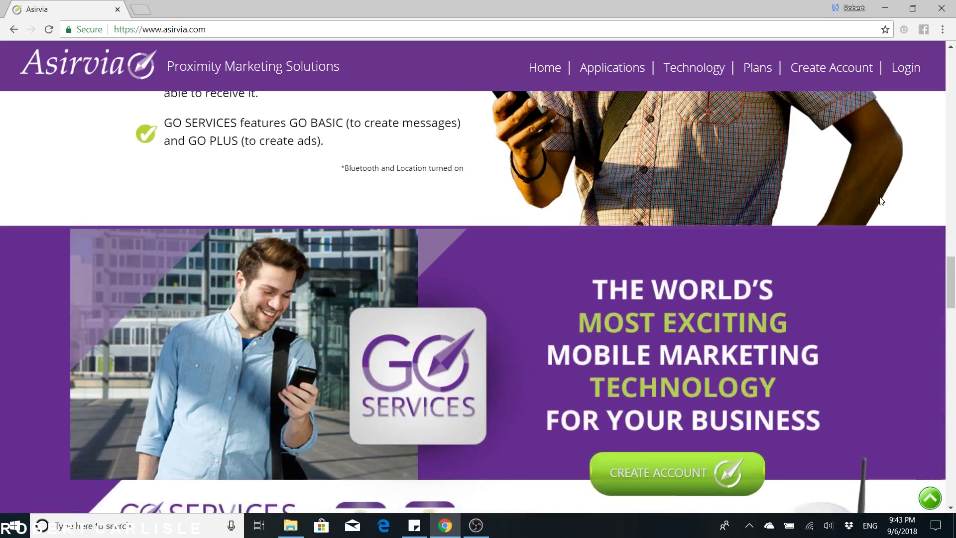
scroll(882, 200, down, 2)
scroll(881, 196, down, 1)
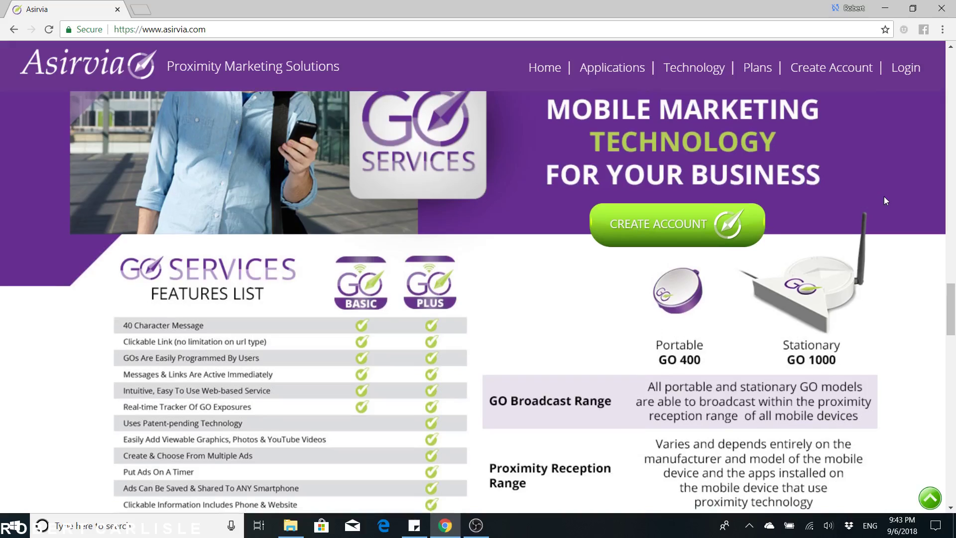
scroll(886, 200, down, 1)
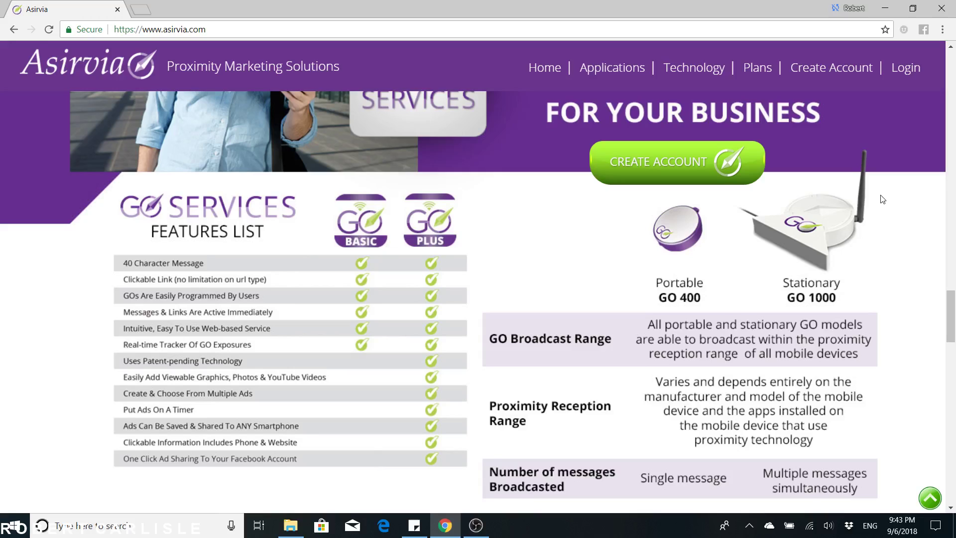
scroll(882, 199, down, 1)
scroll(881, 199, down, 1)
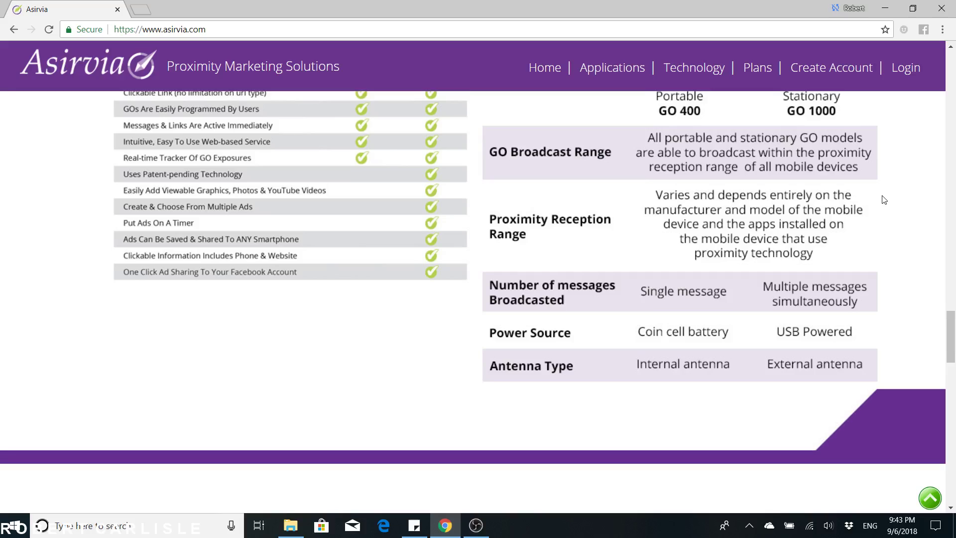
scroll(882, 199, down, 4)
scroll(883, 199, down, 1)
scroll(883, 198, down, 1)
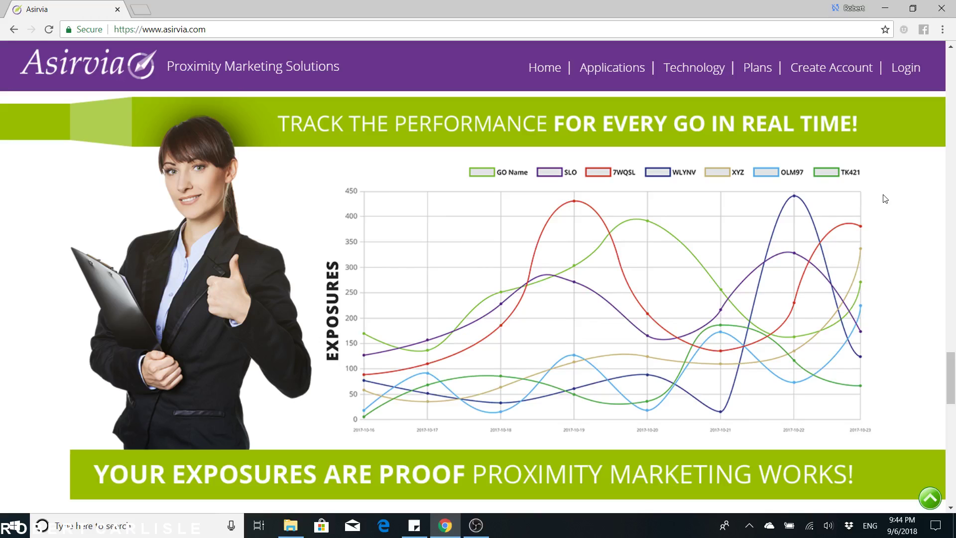
scroll(889, 199, down, 3)
scroll(900, 196, down, 1)
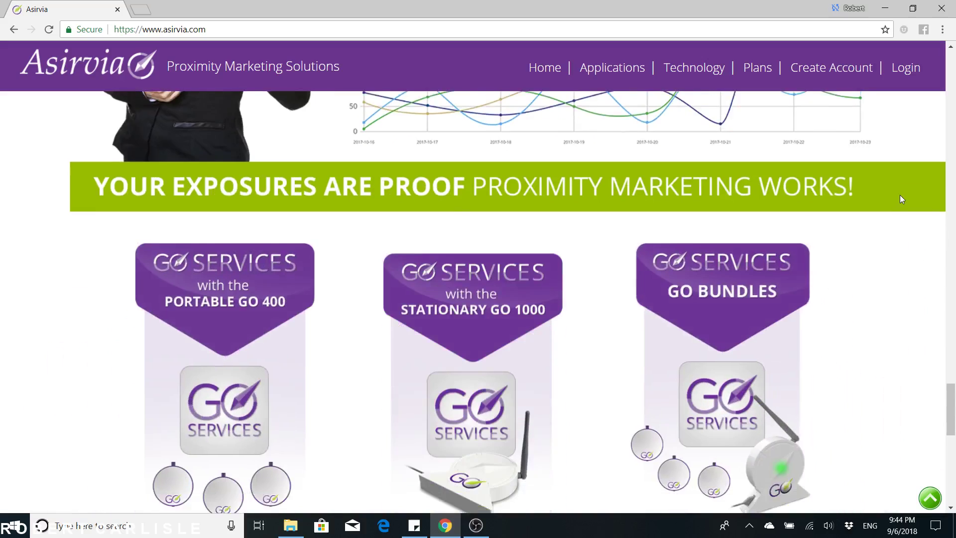
scroll(900, 197, down, 1)
scroll(899, 198, down, 2)
scroll(899, 198, down, 3)
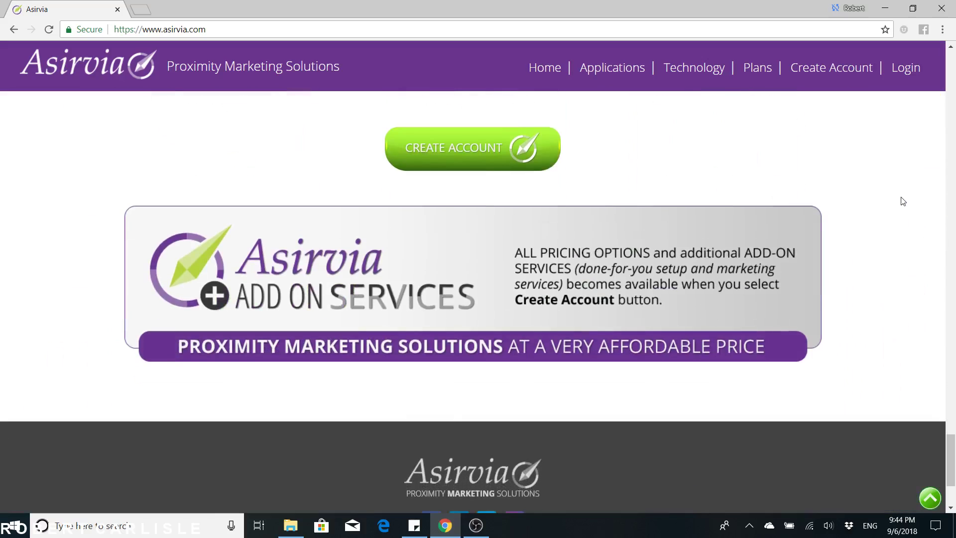
scroll(923, 180, up, 2)
- Log in to the Asirvia member back office from the top navigation
click(913, 75)
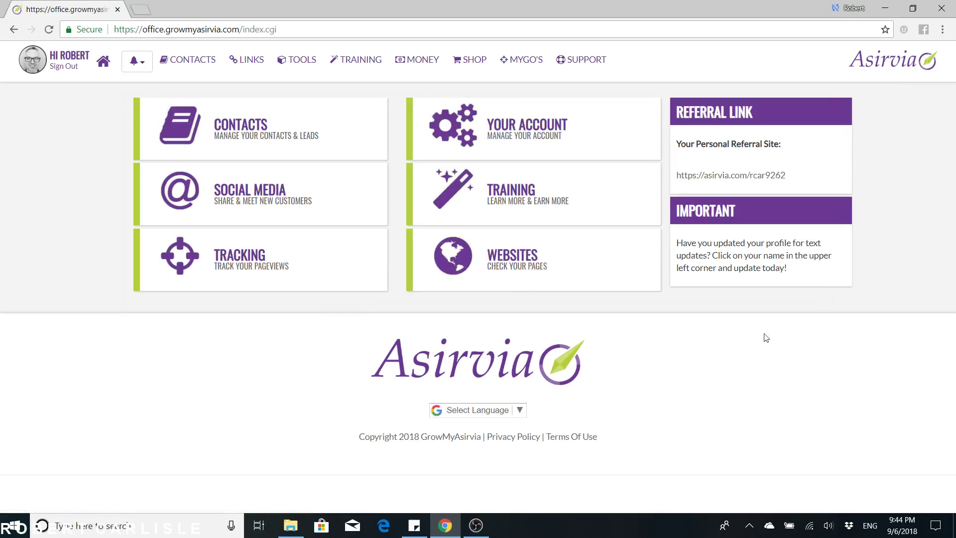
- Open MYGO'S to list the owned GOs, including DEMO and two Home devices
click(528, 67)
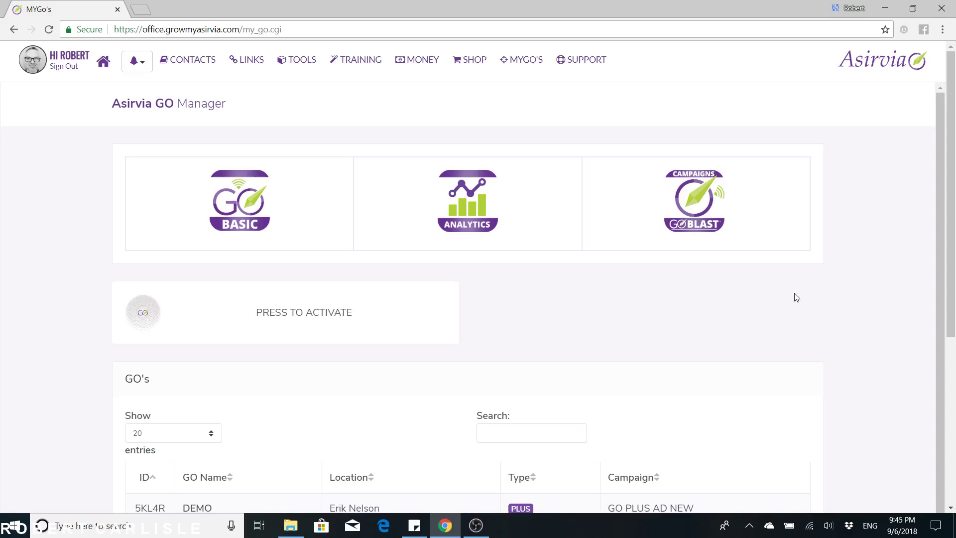
scroll(72, 391, down, 1)
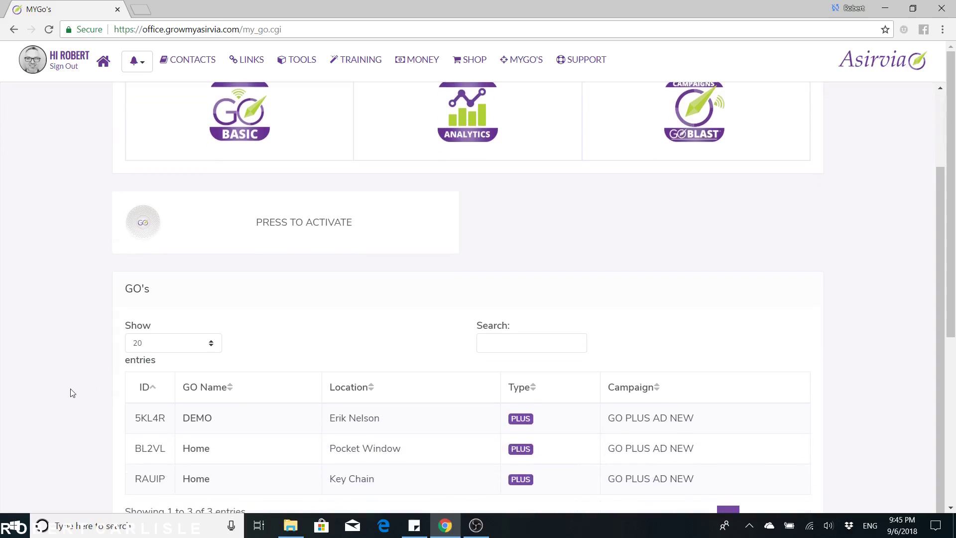
scroll(65, 411, down, 1)
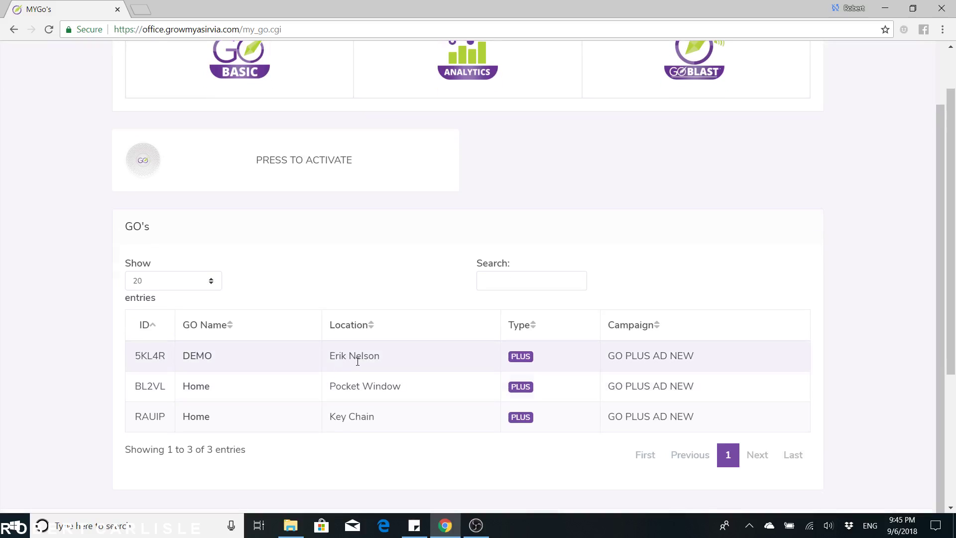
- Open the DEMO GO's details and start replacing its Chevrolet campaign icon
click(357, 361)
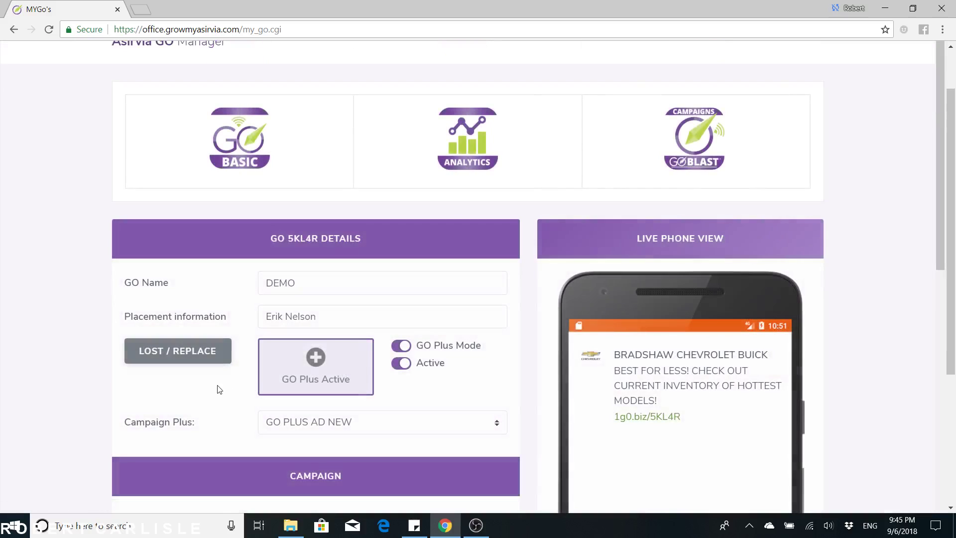
scroll(45, 390, down, 2)
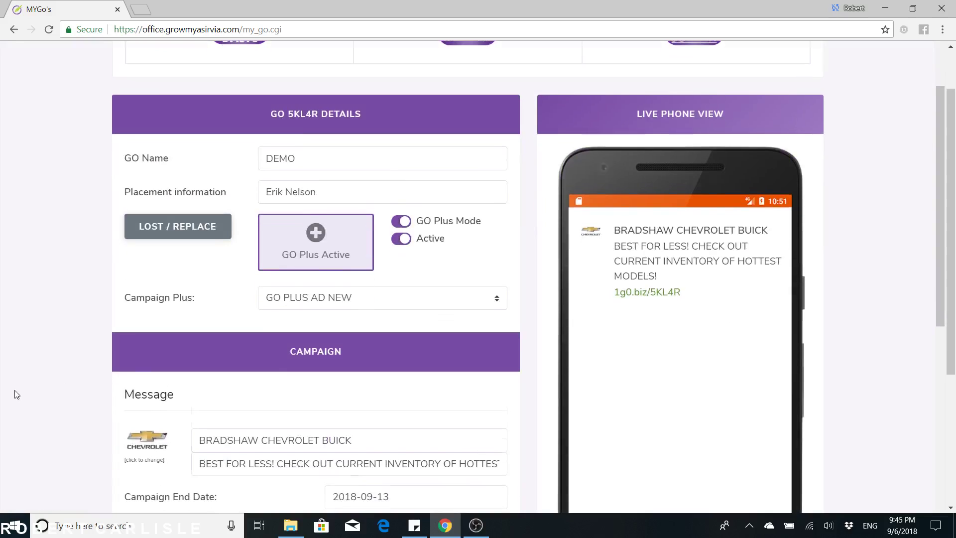
scroll(45, 389, down, 3)
scroll(13, 395, up, 1)
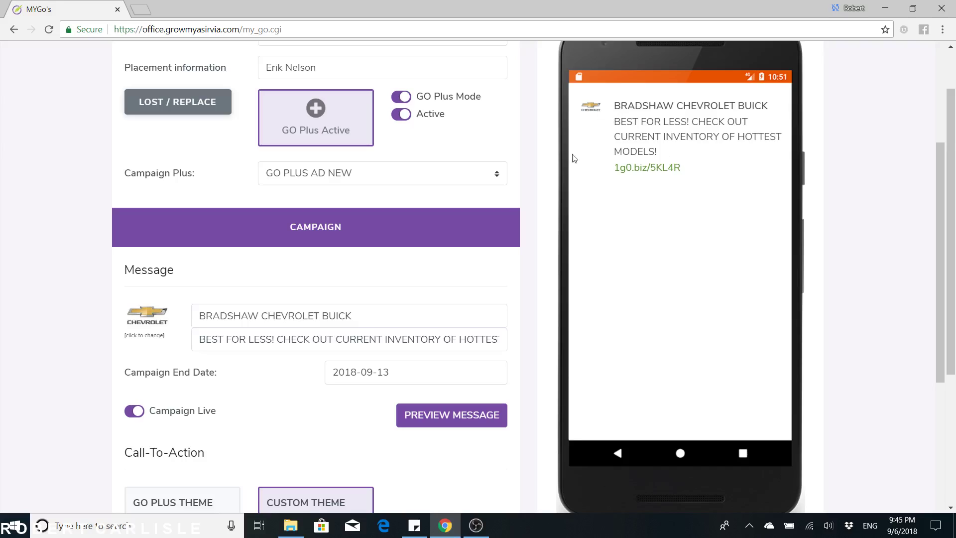
click(149, 318)
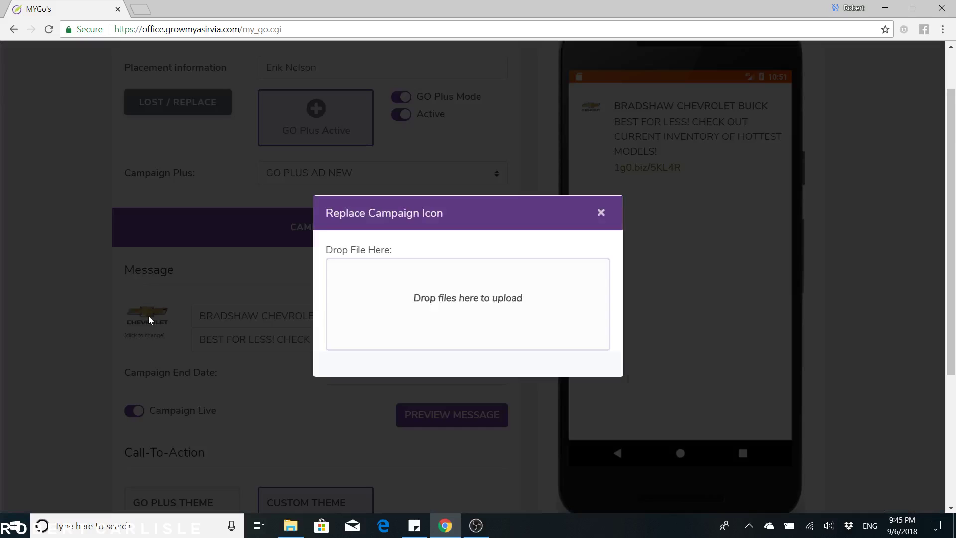
- Select the CAR 3 Buick image on the Desktop as the icon file
click(447, 307)
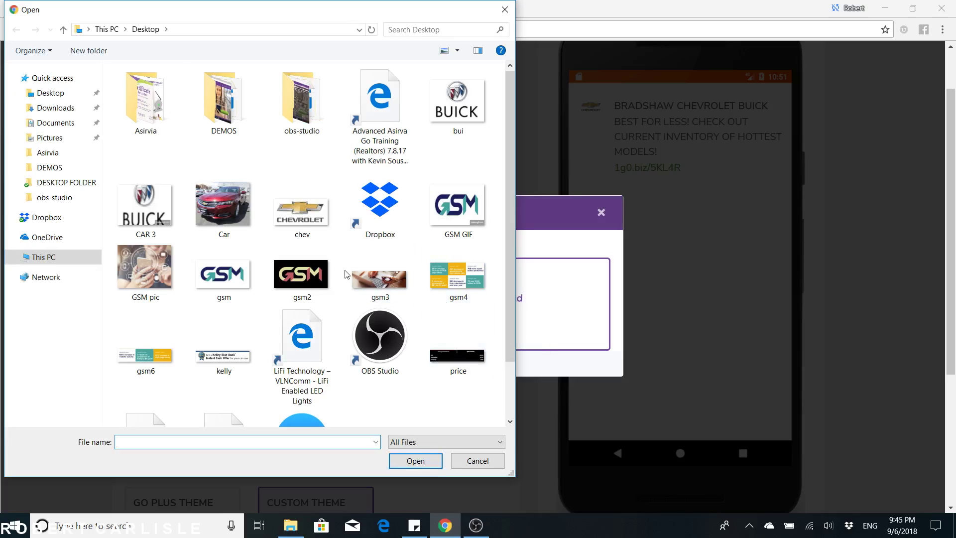
scroll(346, 274, down, 1)
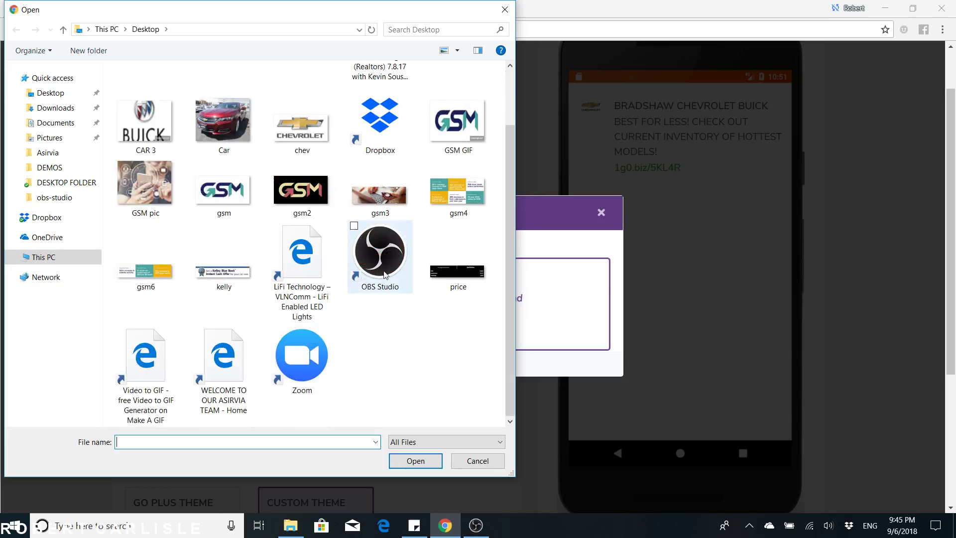
scroll(404, 289, up, 1)
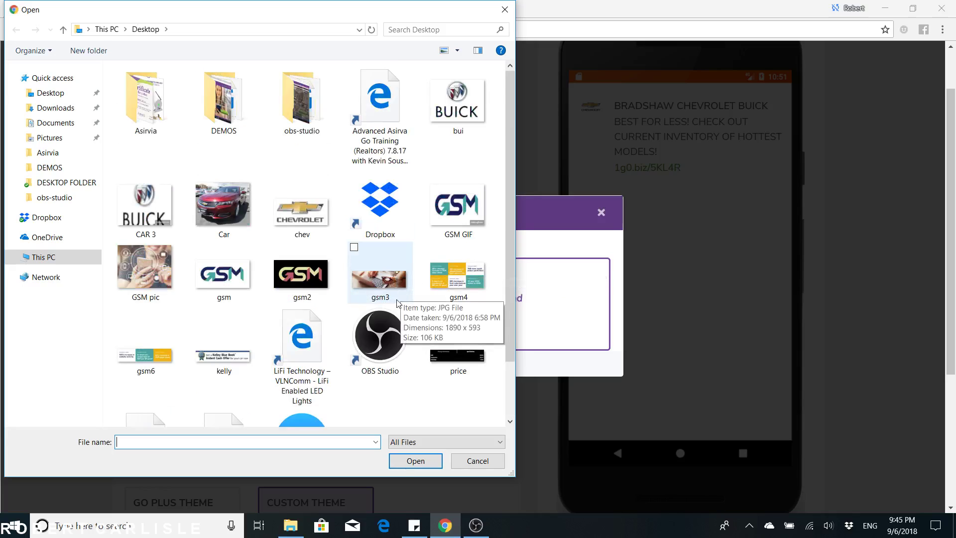
scroll(396, 308, down, 1)
scroll(396, 309, up, 1)
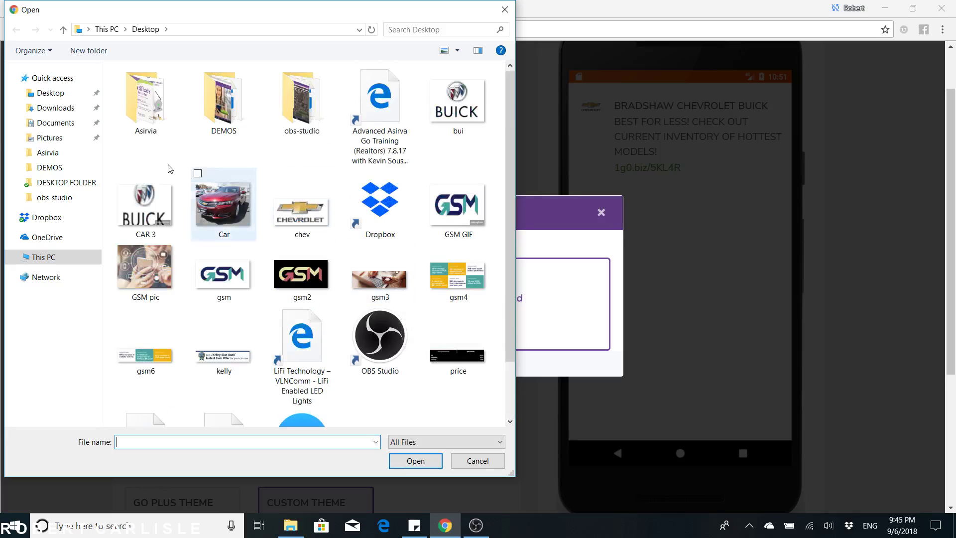
click(53, 99)
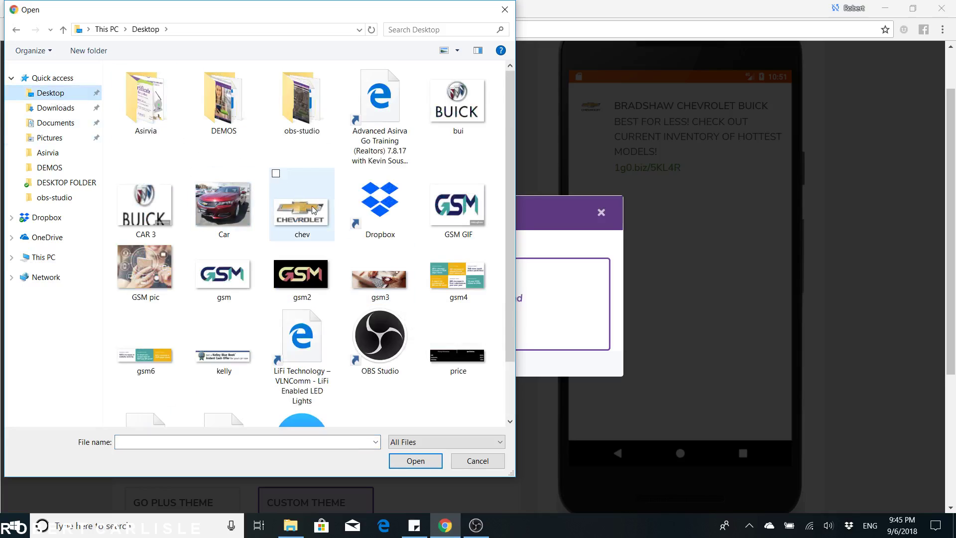
scroll(391, 222, down, 1)
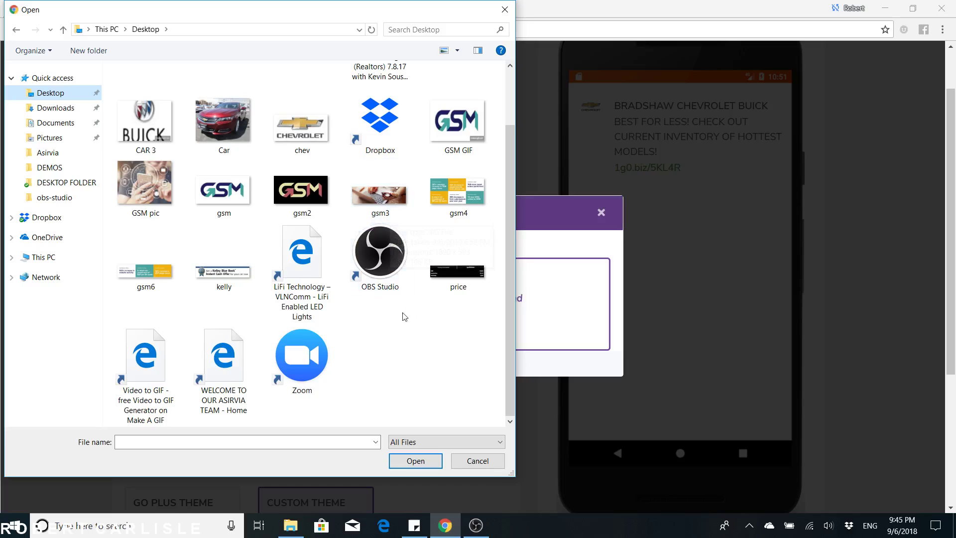
scroll(313, 150, up, 1)
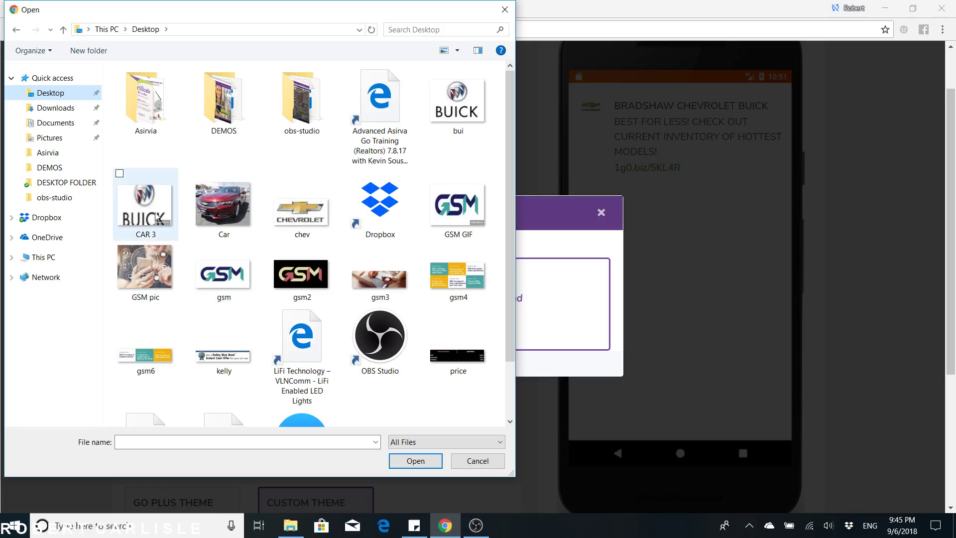
click(120, 179)
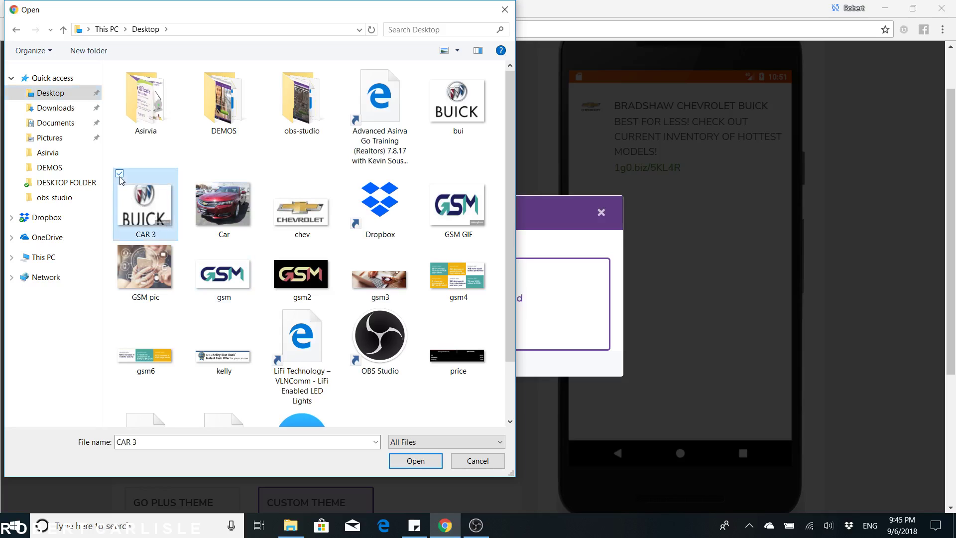
- Upload CAR 3 so the icon alternates Chevrolet and Buick logos
click(416, 461)
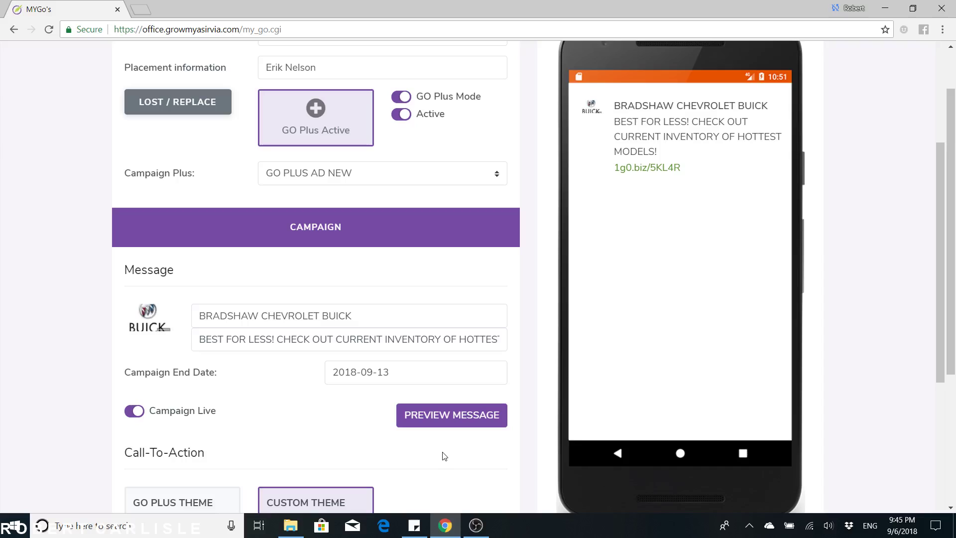
click(442, 416)
scroll(619, 279, up, 2)
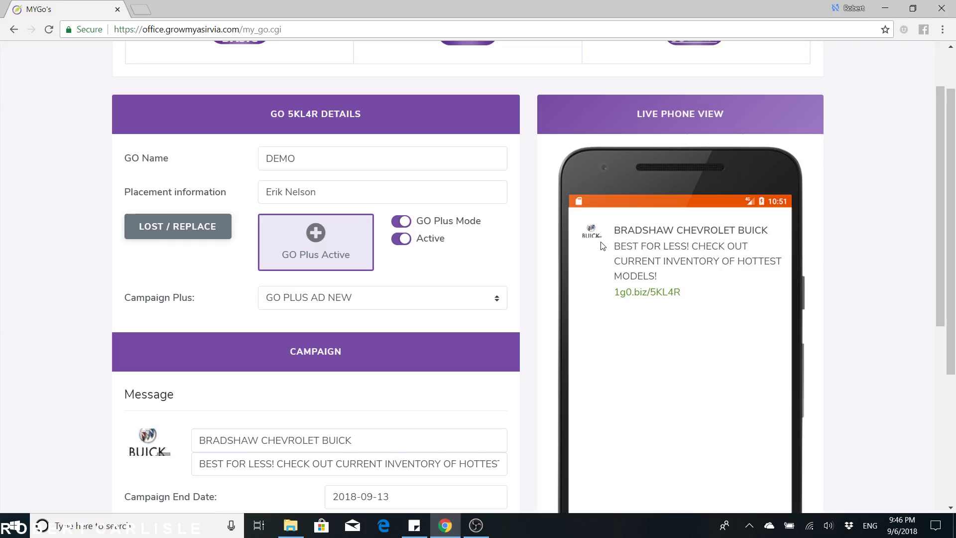
scroll(536, 316, down, 1)
scroll(535, 316, down, 2)
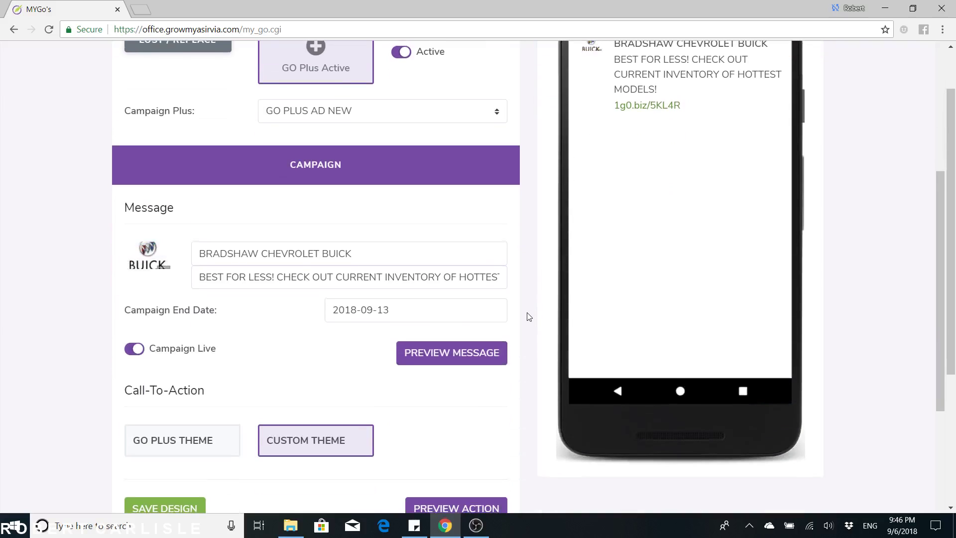
scroll(527, 316, down, 3)
- Load the custom call-to-action theme with video, pricing and Contact Us into the Live Phone View
click(484, 322)
scroll(809, 349, up, 2)
scroll(808, 349, up, 1)
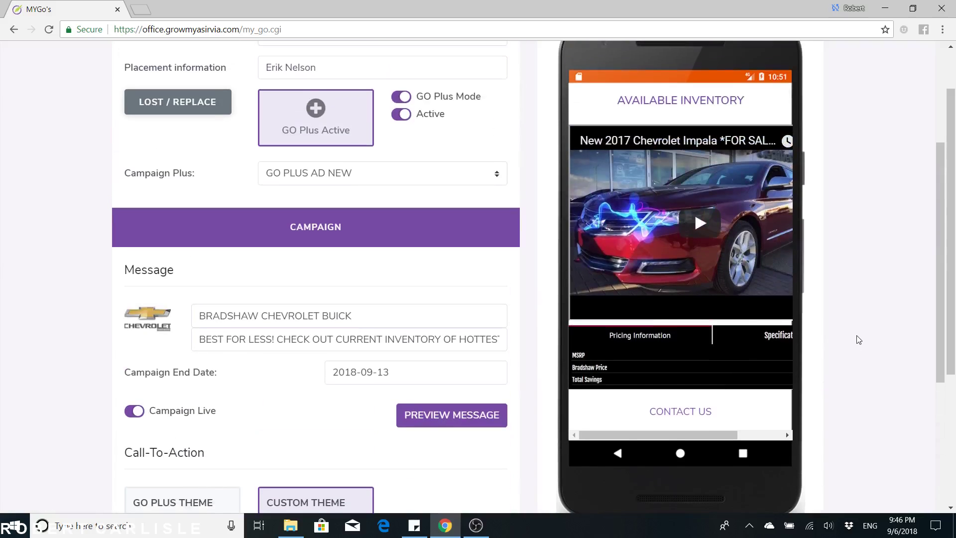
scroll(808, 348, up, 2)
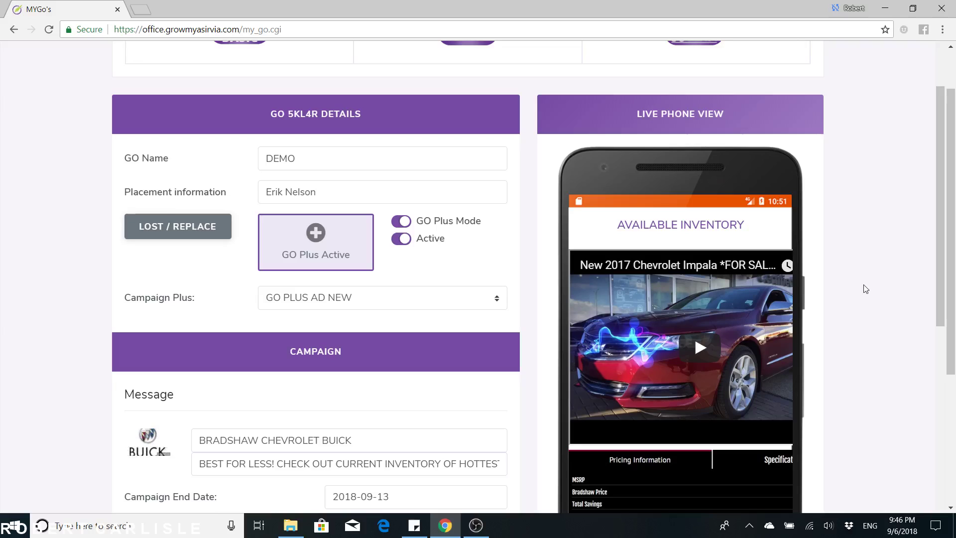
scroll(761, 338, down, 3)
scroll(760, 338, up, 3)
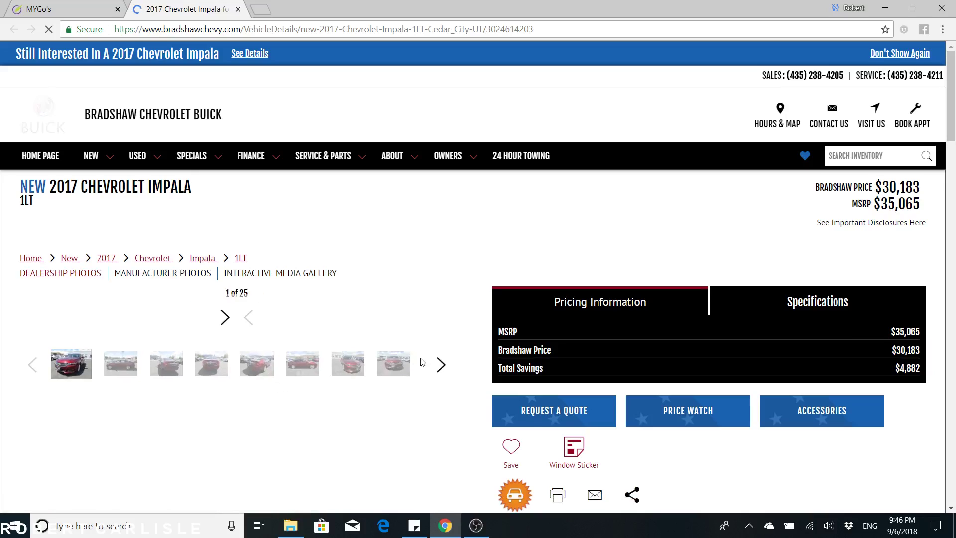
scroll(468, 340, down, 2)
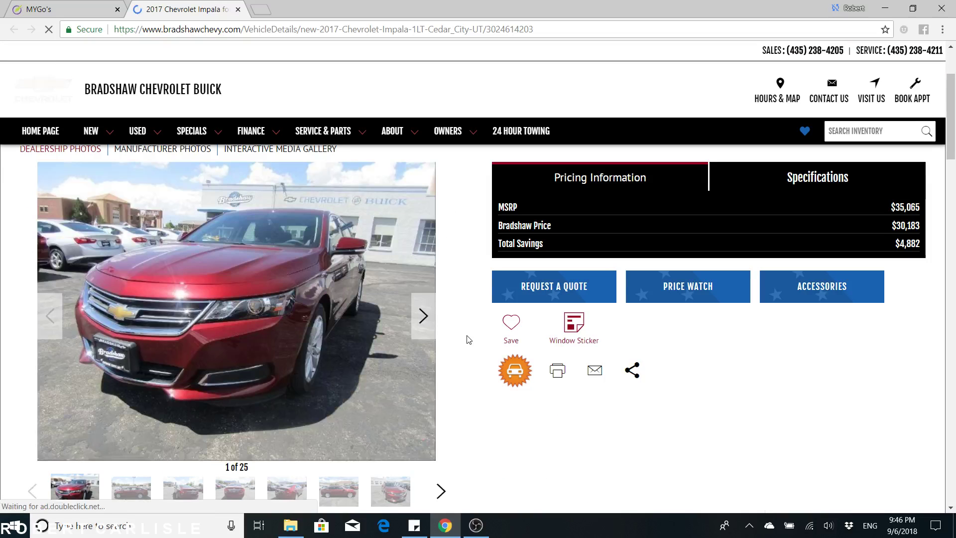
scroll(459, 373, down, 3)
scroll(459, 363, up, 3)
scroll(459, 364, up, 1)
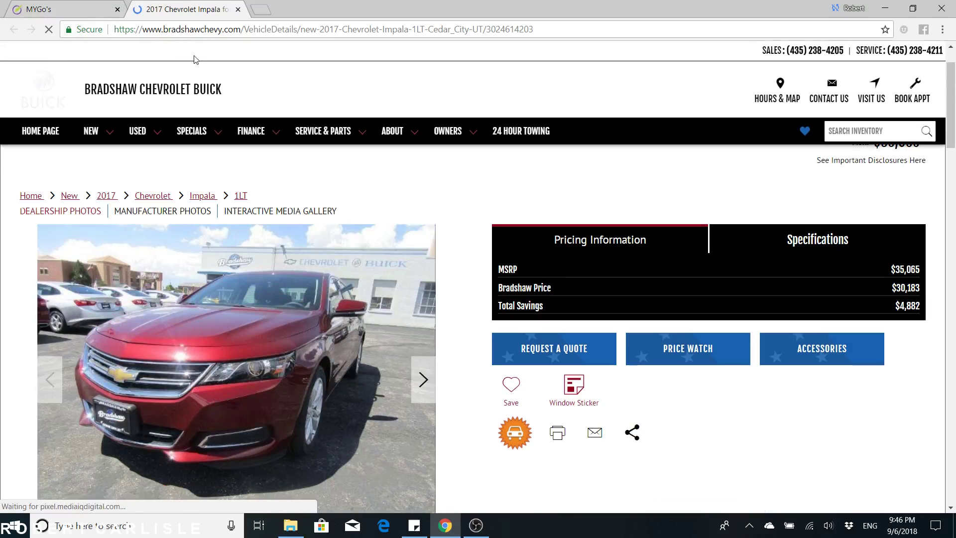
- Leave the Impala listing and return to the MYGo's campaign editor tab
click(74, 11)
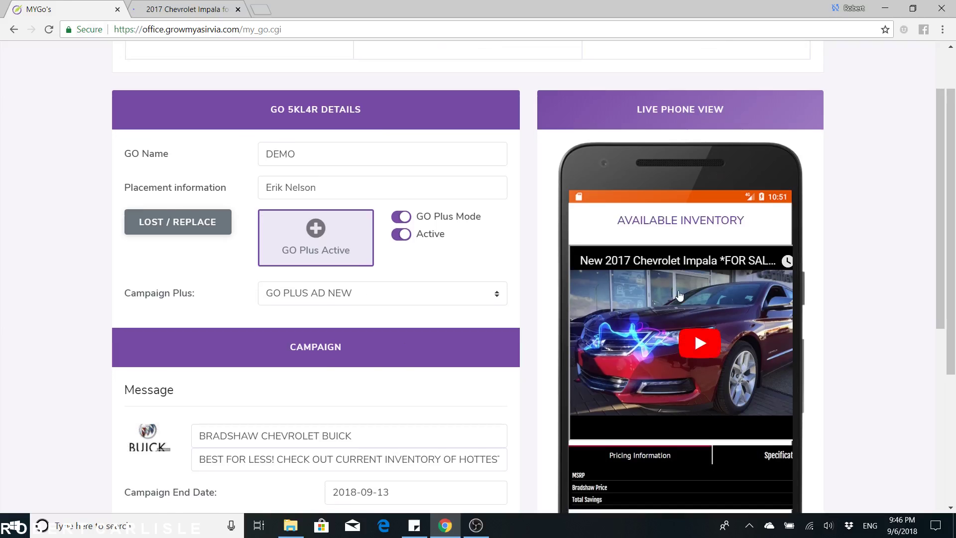
scroll(557, 331, down, 2)
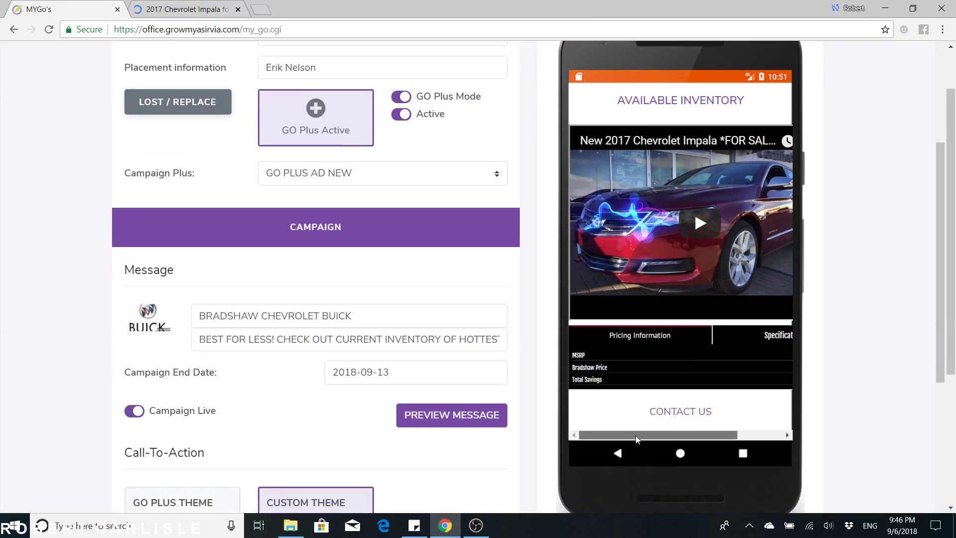
- Check the dealer's Contact Us form from the preview, then return to MYGo's
mouse_move(637, 437)
mouse_down()
mouse_move(669, 437)
mouse_move(590, 447)
mouse_up()
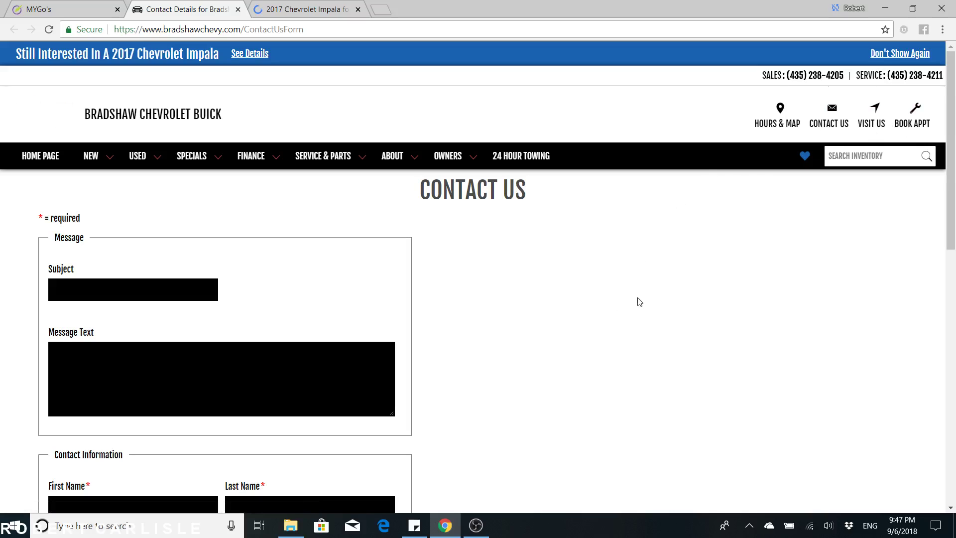
click(76, 14)
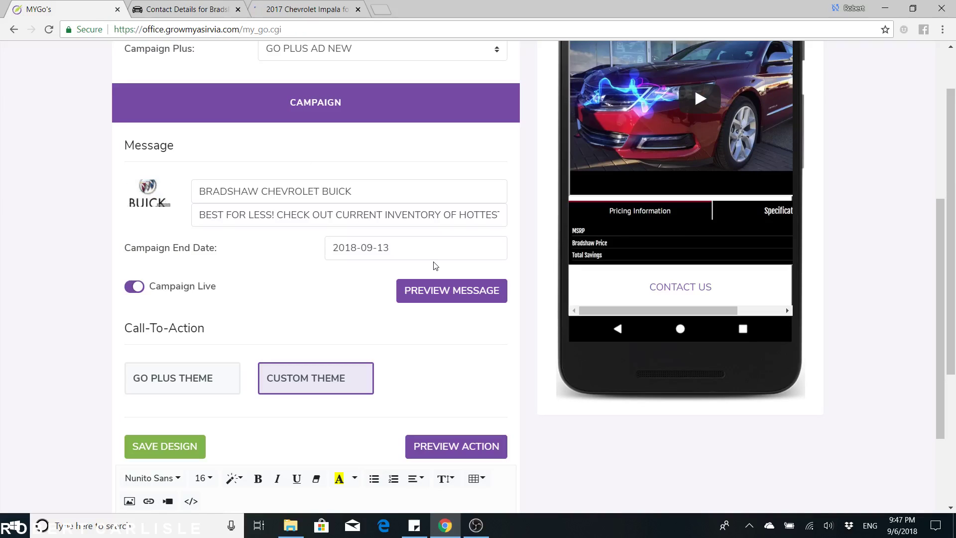
scroll(822, 292, up, 3)
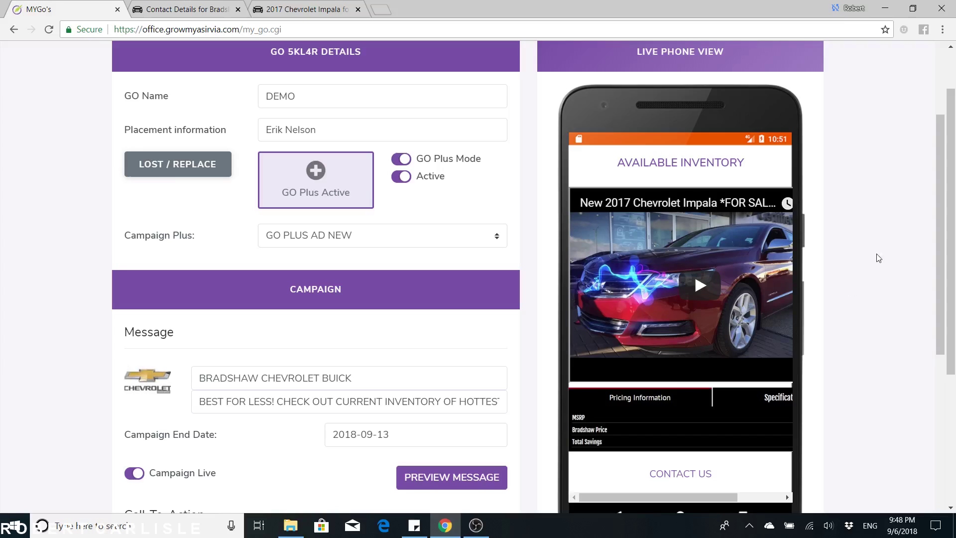
- Play the Impala YouTube video in the Live Phone View and pause it at 0:12
click(707, 299)
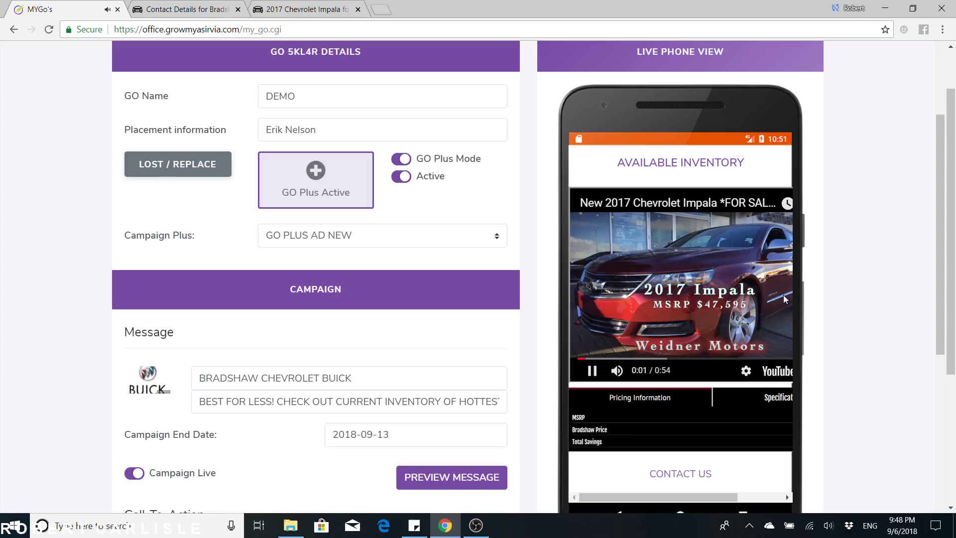
scroll(783, 295, down, 1)
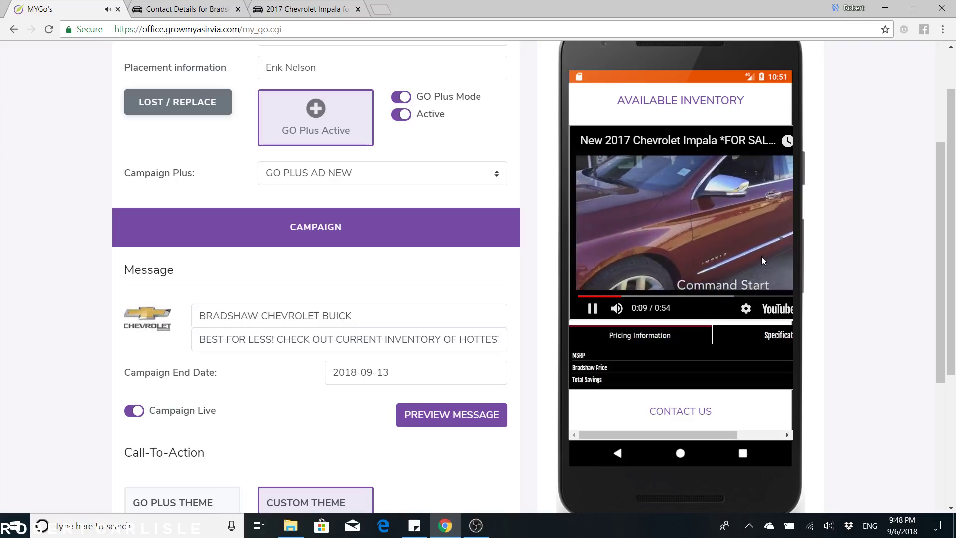
click(593, 309)
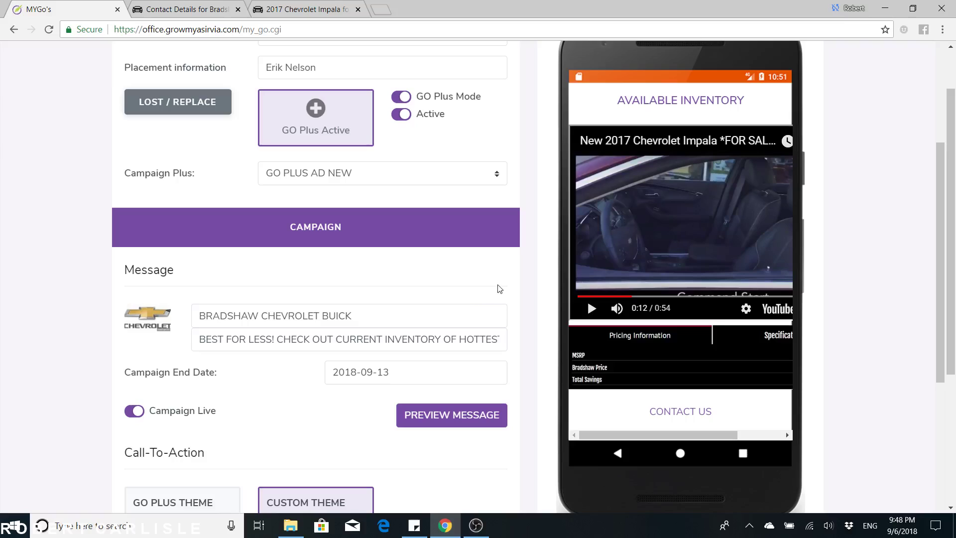
scroll(500, 288, down, 3)
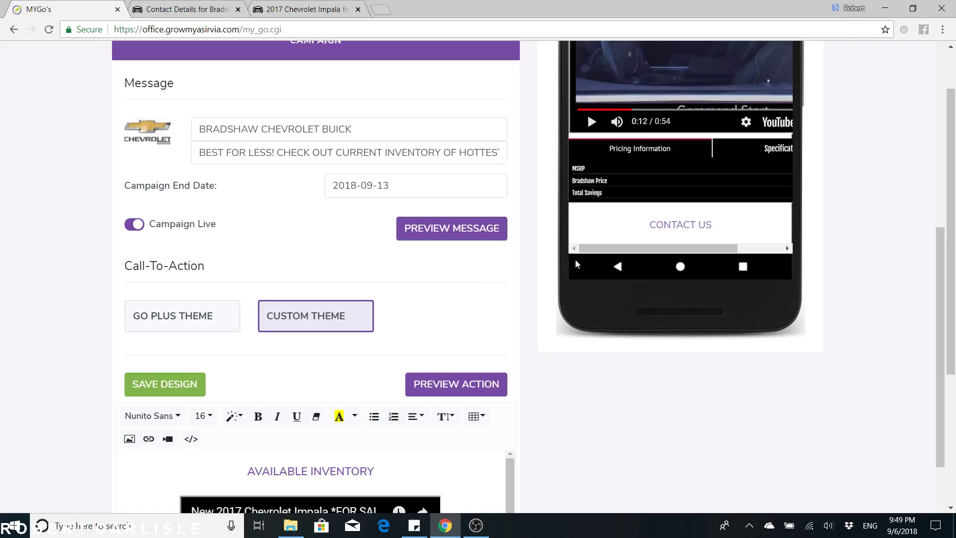
scroll(821, 299, up, 2)
scroll(829, 295, up, 1)
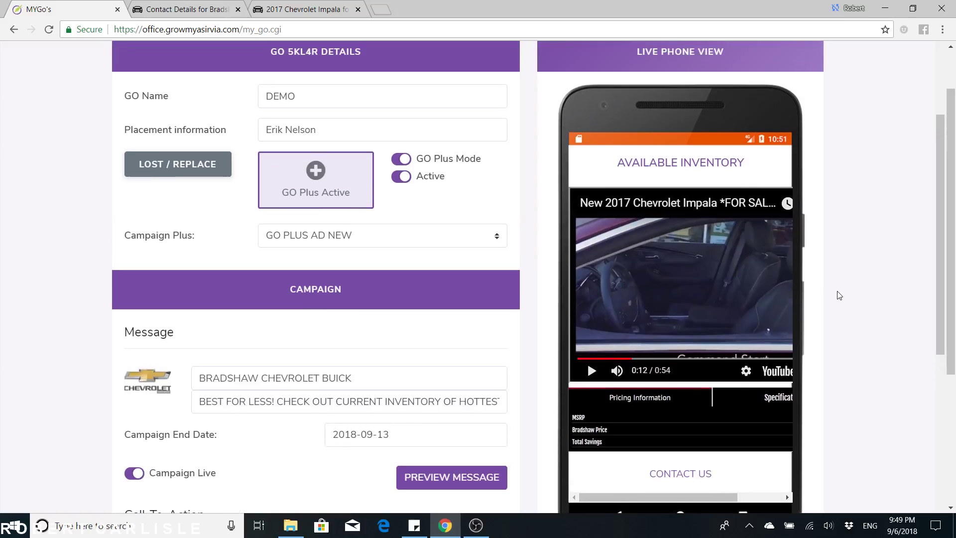
scroll(871, 286, down, 1)
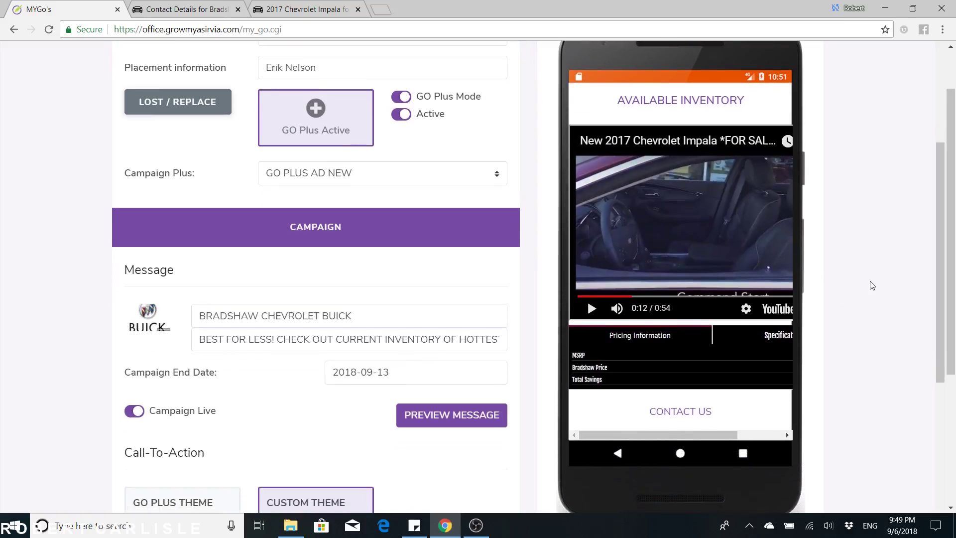
scroll(533, 307, down, 3)
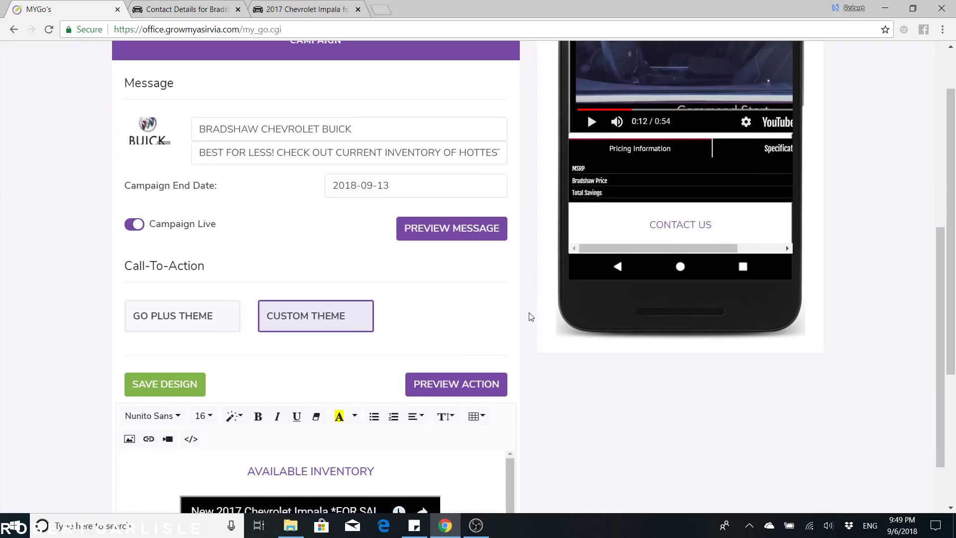
scroll(811, 281, up, 2)
scroll(811, 281, up, 1)
scroll(502, 375, down, 2)
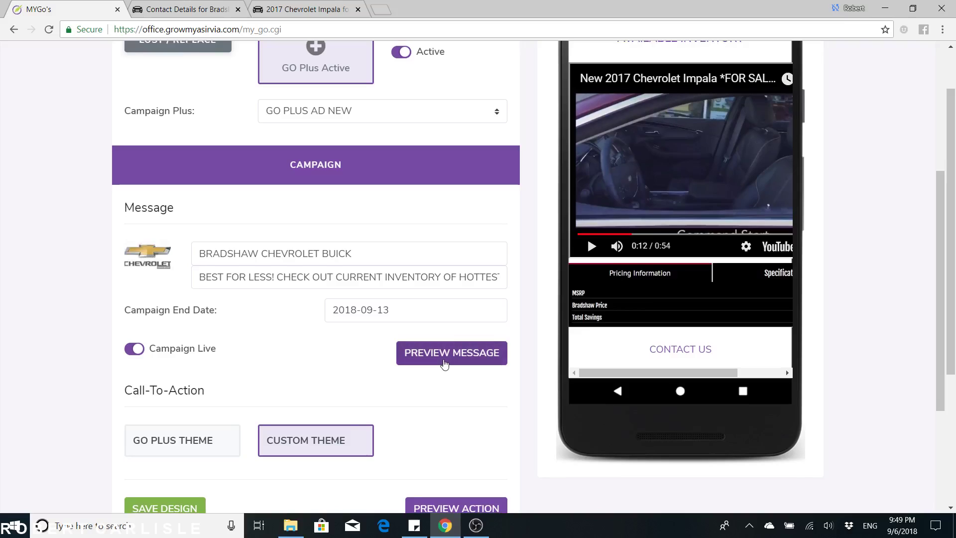
- Preview the message, open its 1g0.biz/5KL4R link in a new tab, and return
click(445, 358)
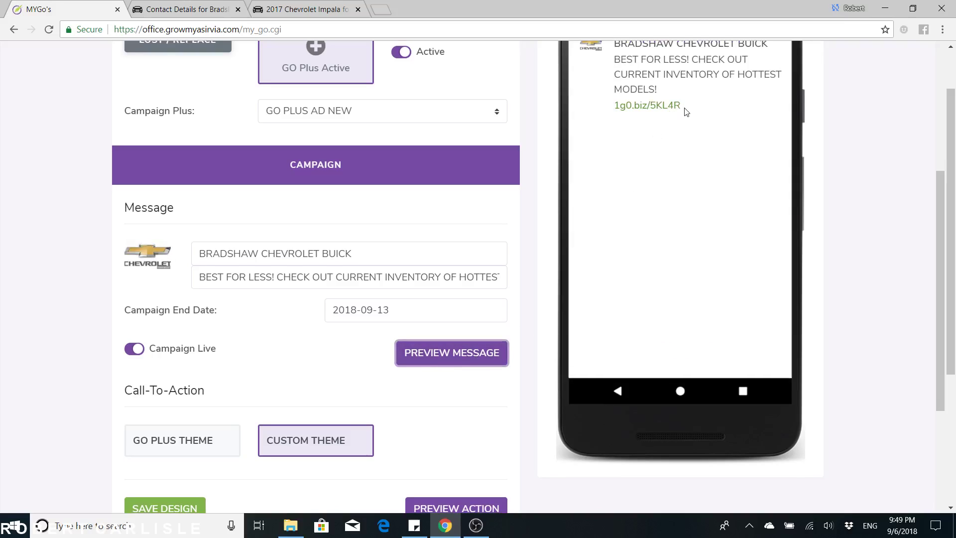
drag(683, 106, 611, 112)
right_click(631, 107)
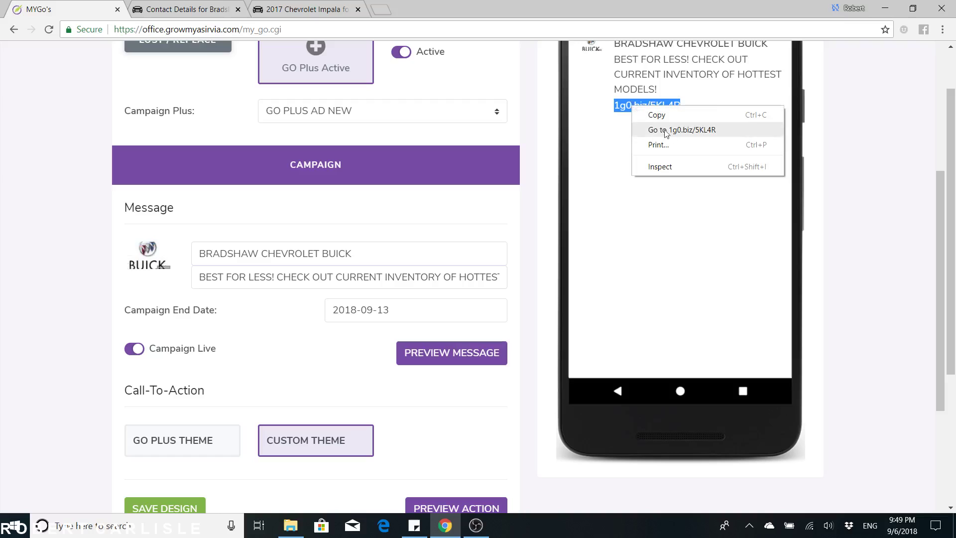
click(674, 132)
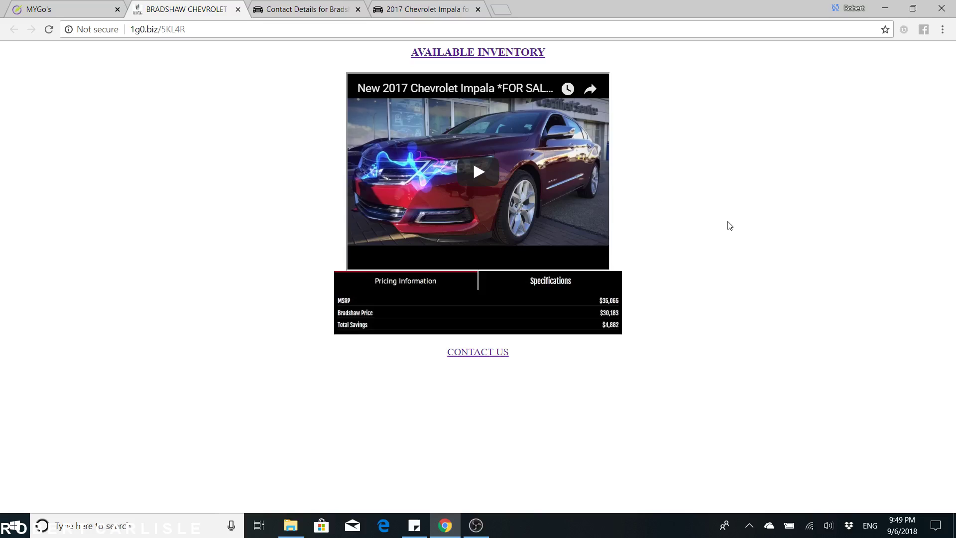
click(42, 10)
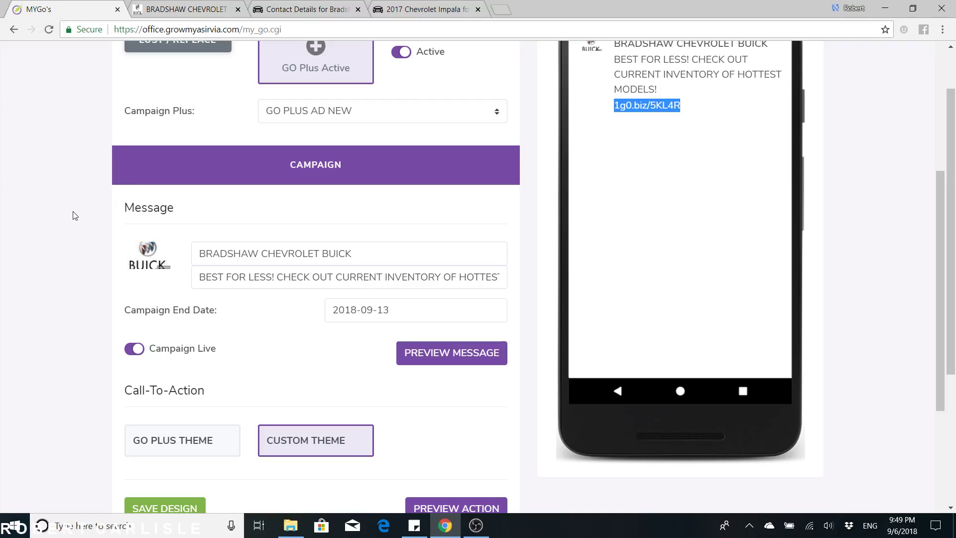